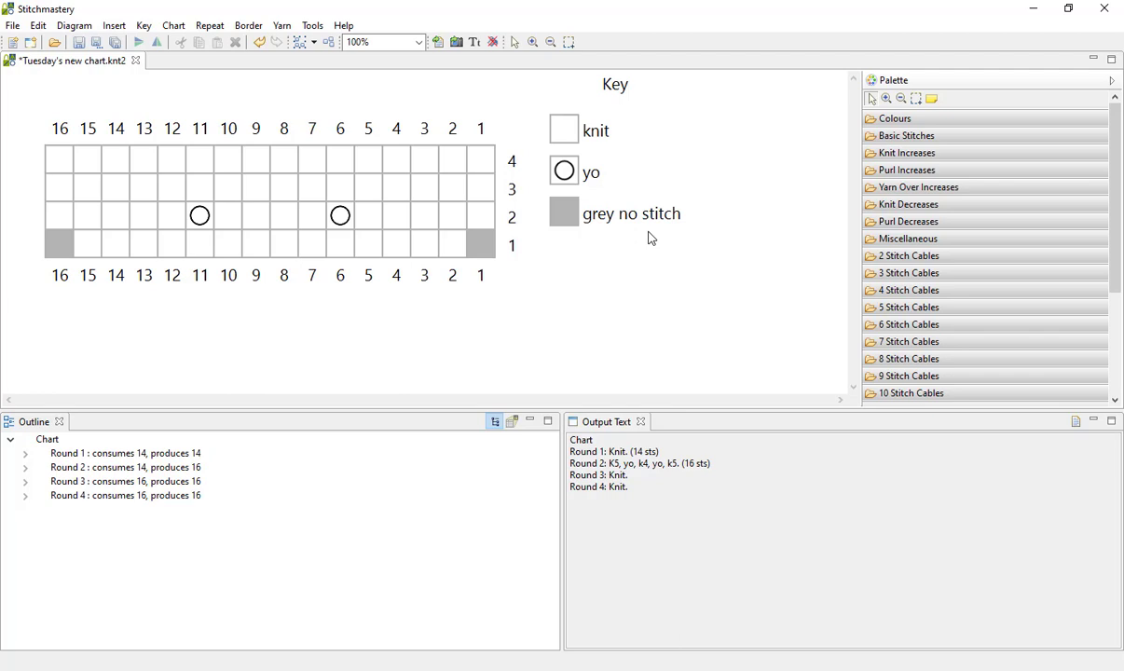
Step: Open the custom v3 user stitch library based on Stitchmastery Dot English for editing from the preferences
click(312, 26)
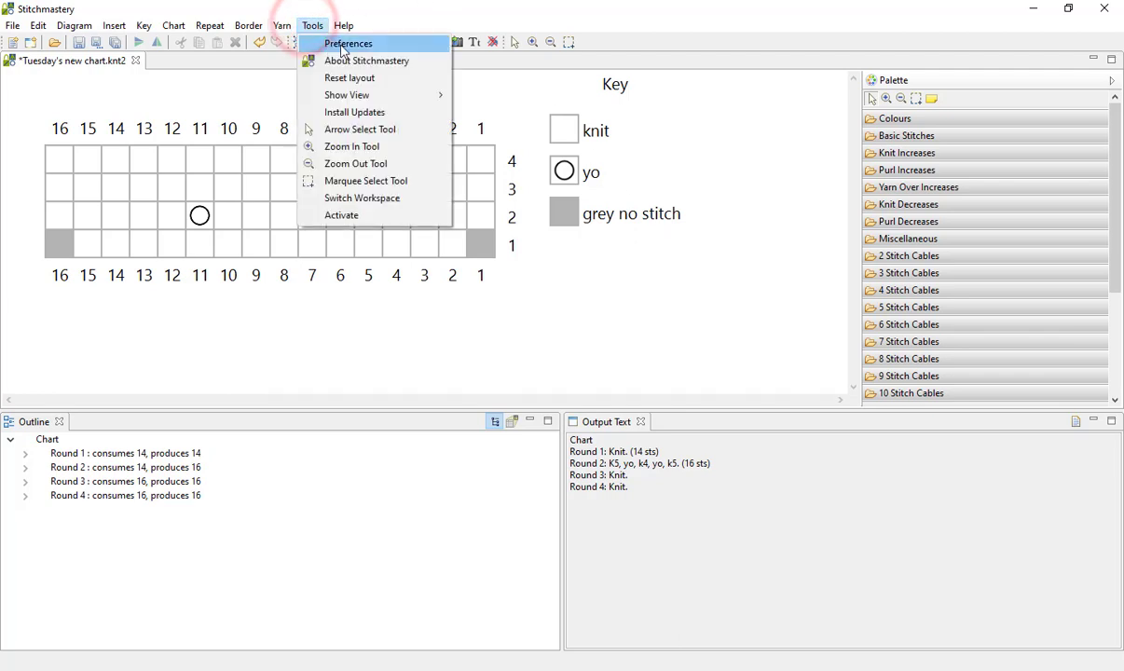
click(343, 47)
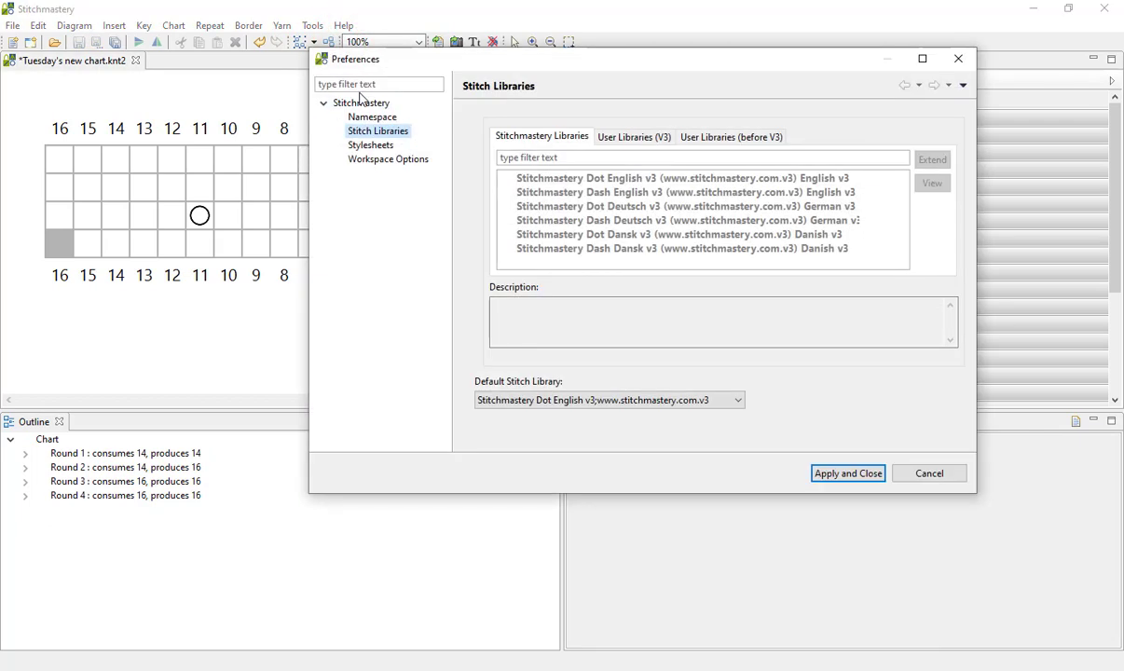
click(630, 138)
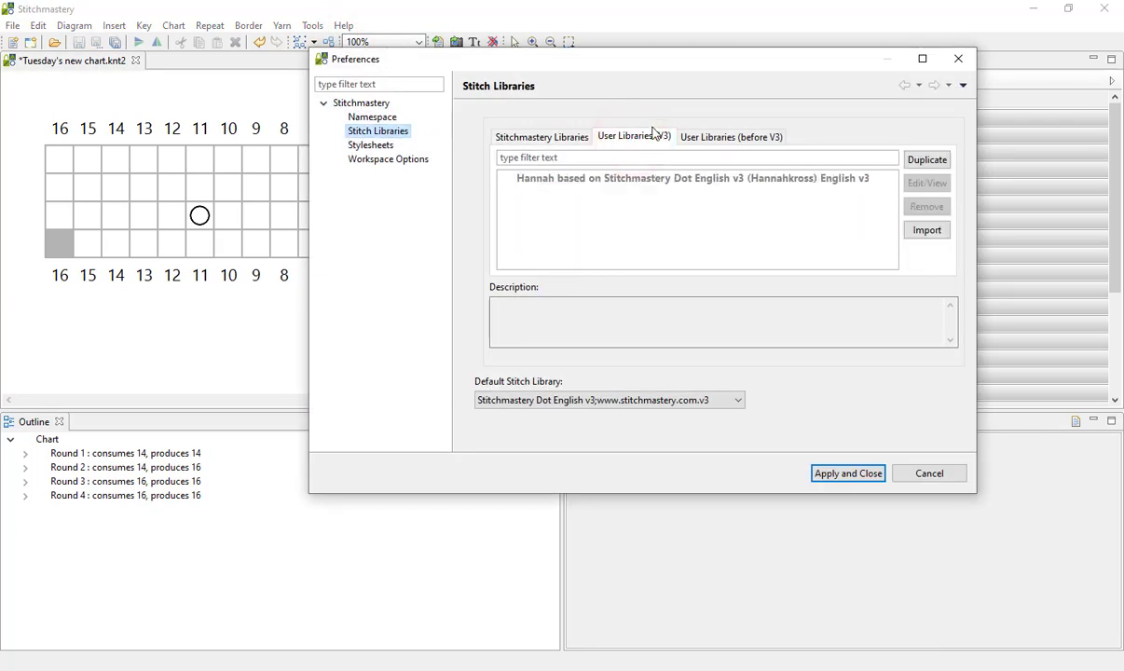
click(758, 180)
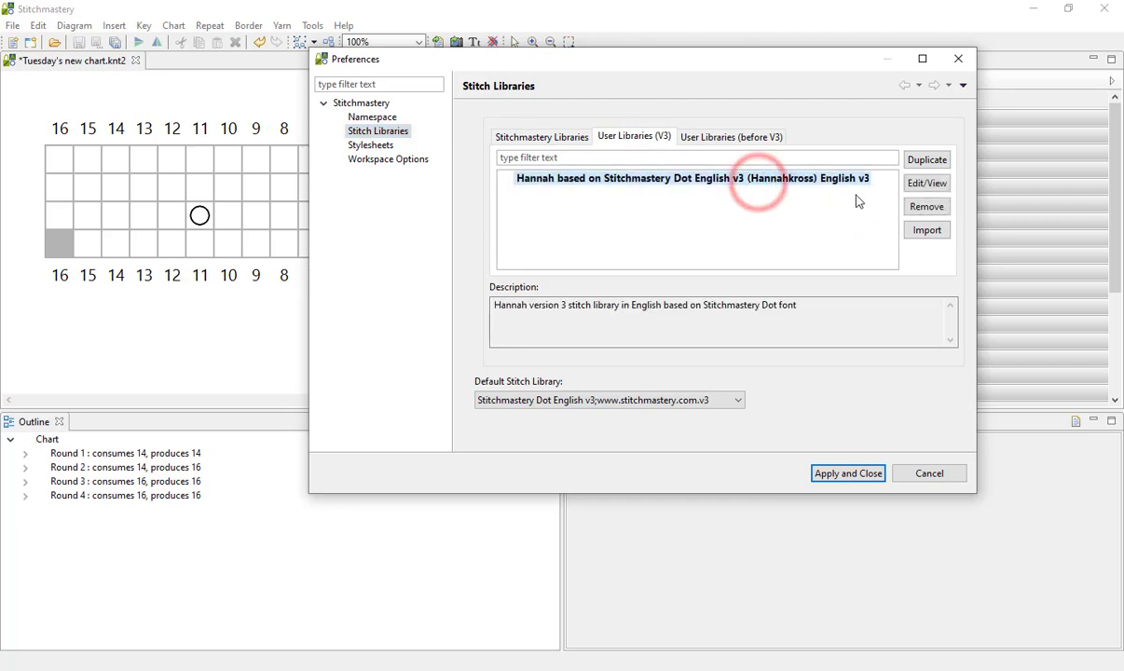
click(922, 186)
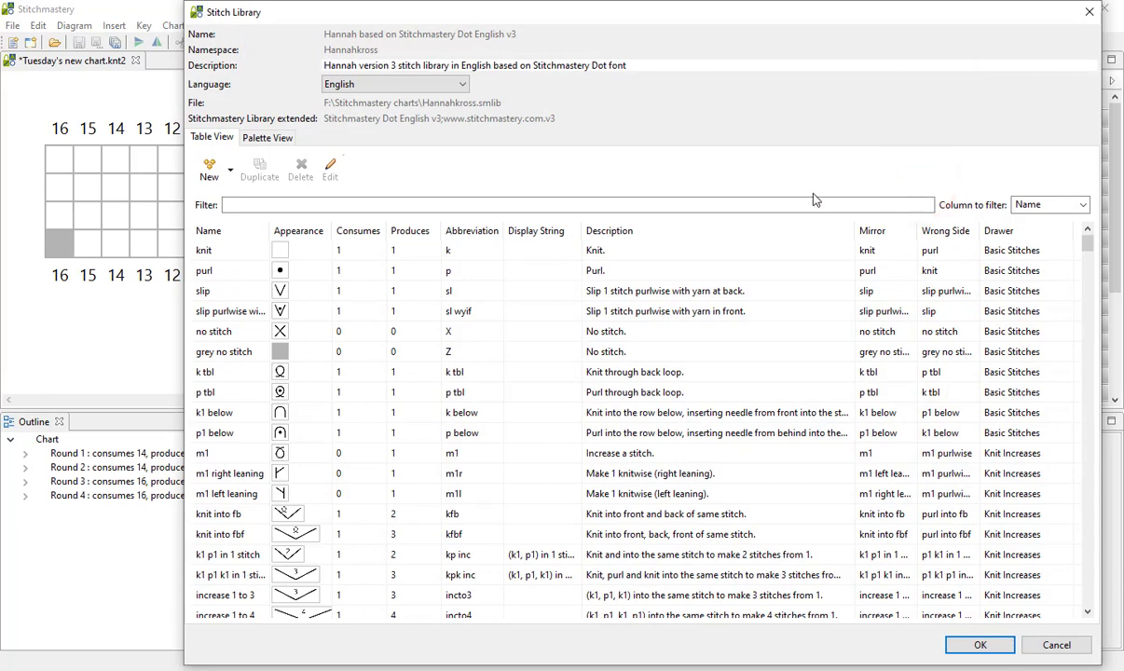
Step: Create a new stitch in the library and set it to produce 0 stitches
click(207, 172)
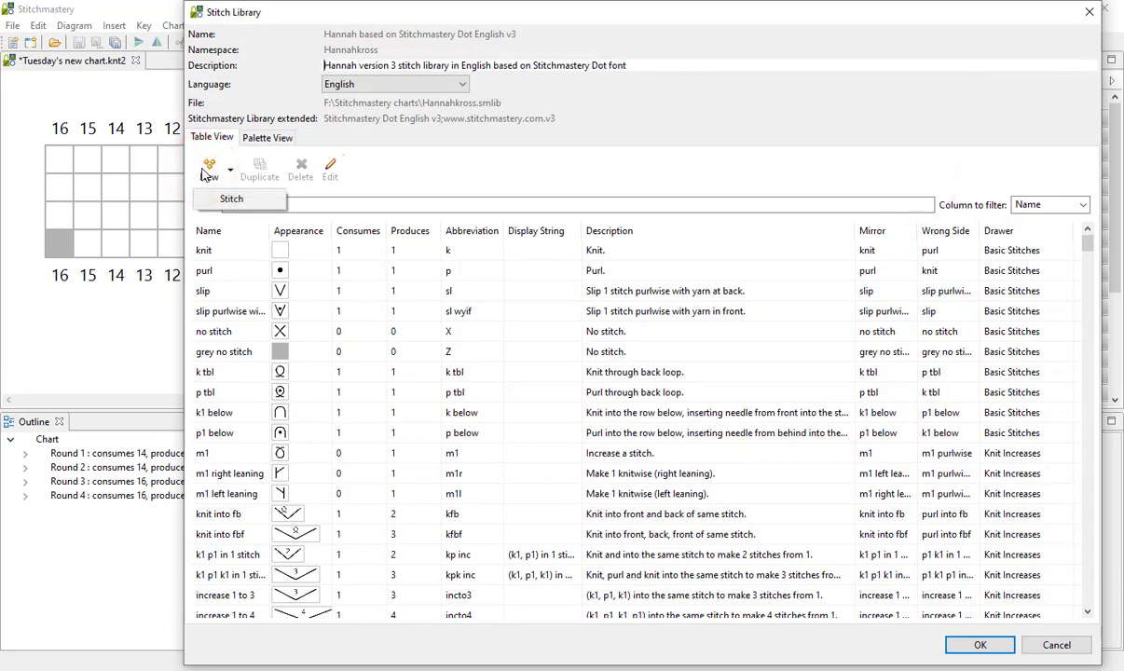
click(232, 200)
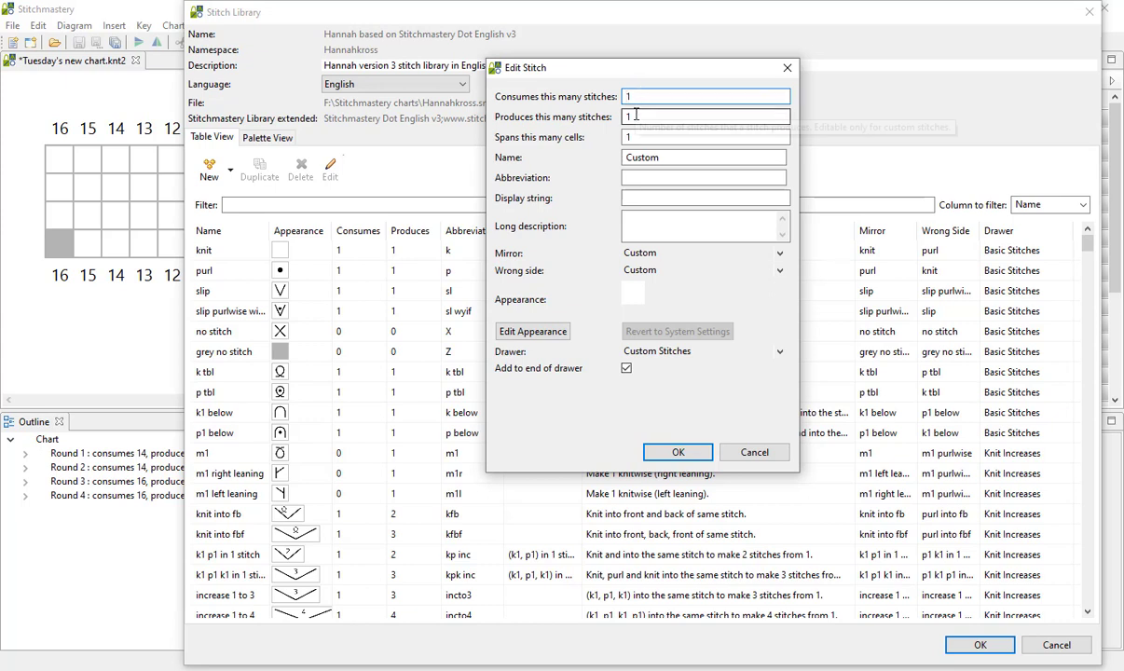
click(636, 116)
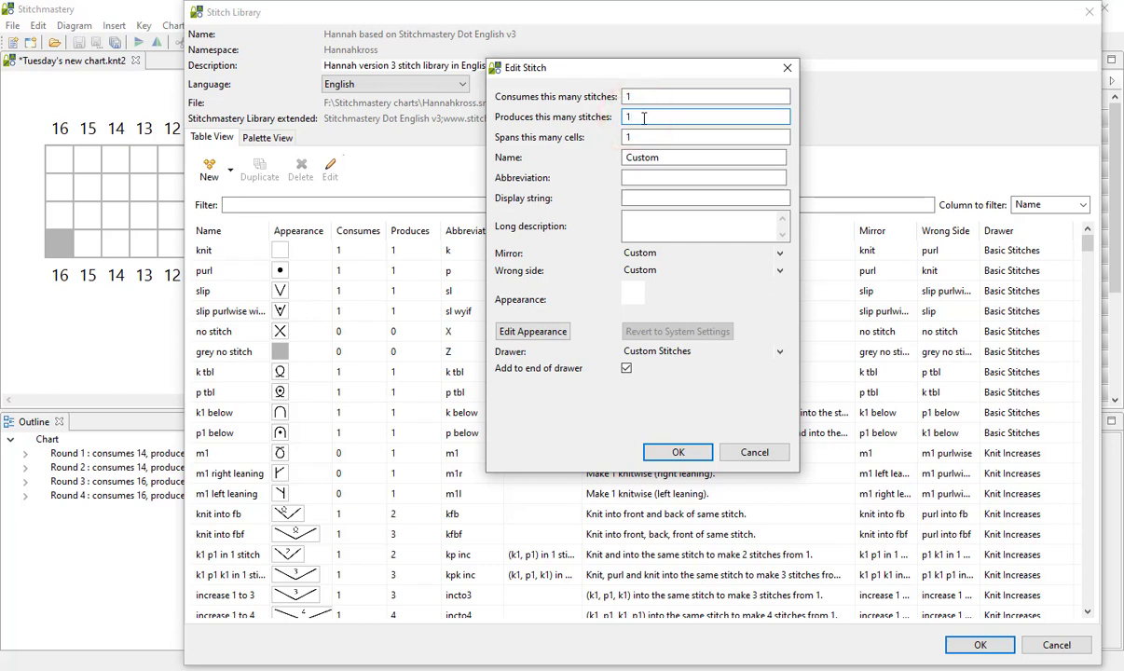
double_click(645, 117)
text(0)
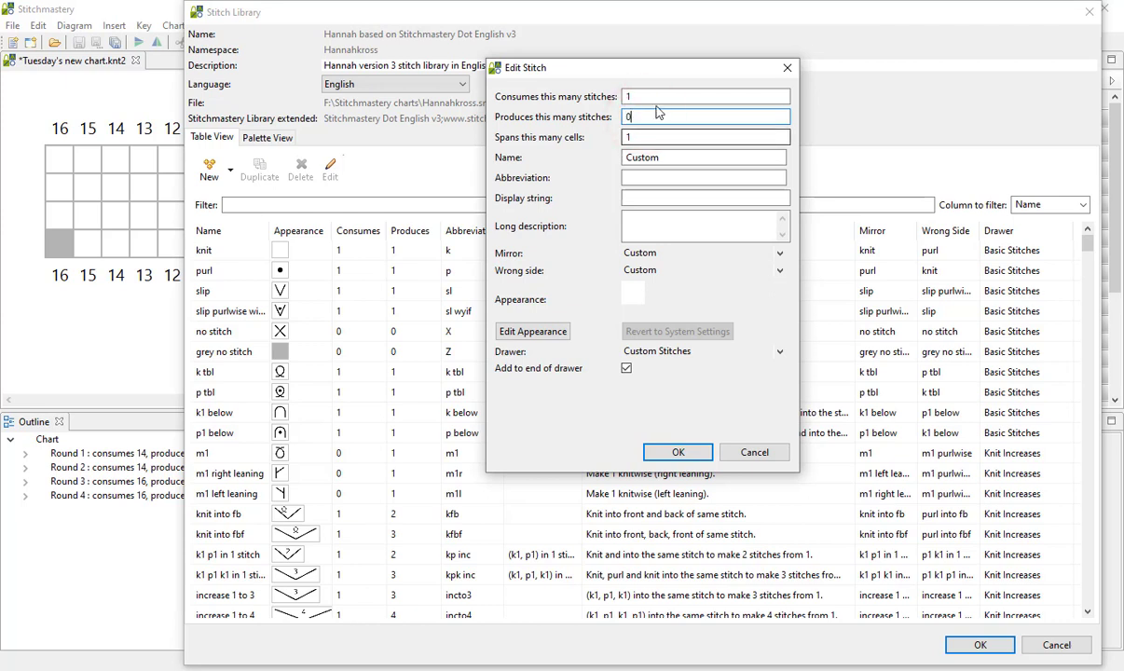
click(647, 137)
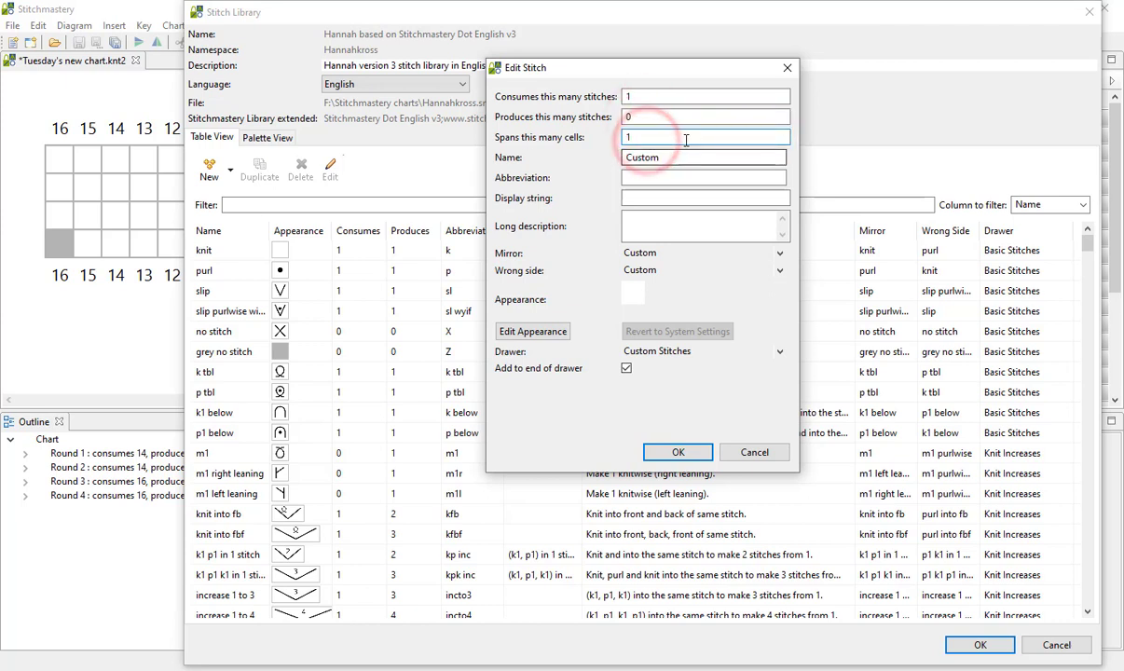
Step: Name the new stitch "drop yarn over" and give it the abbreviation "drop yo"
double_click(663, 156)
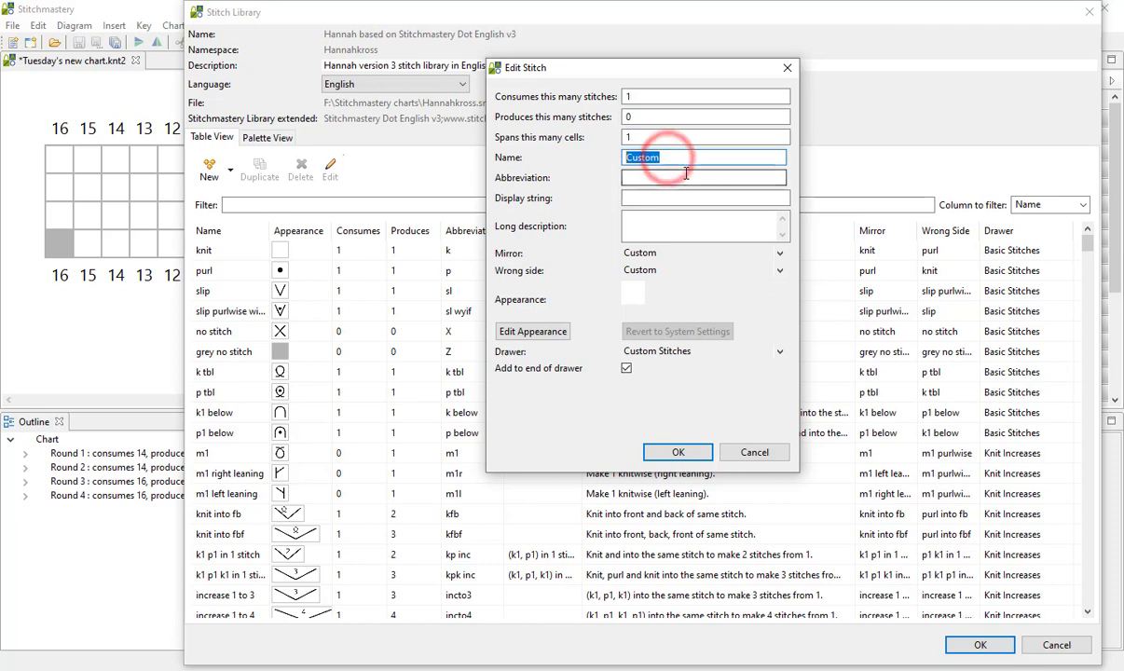
text(drop )
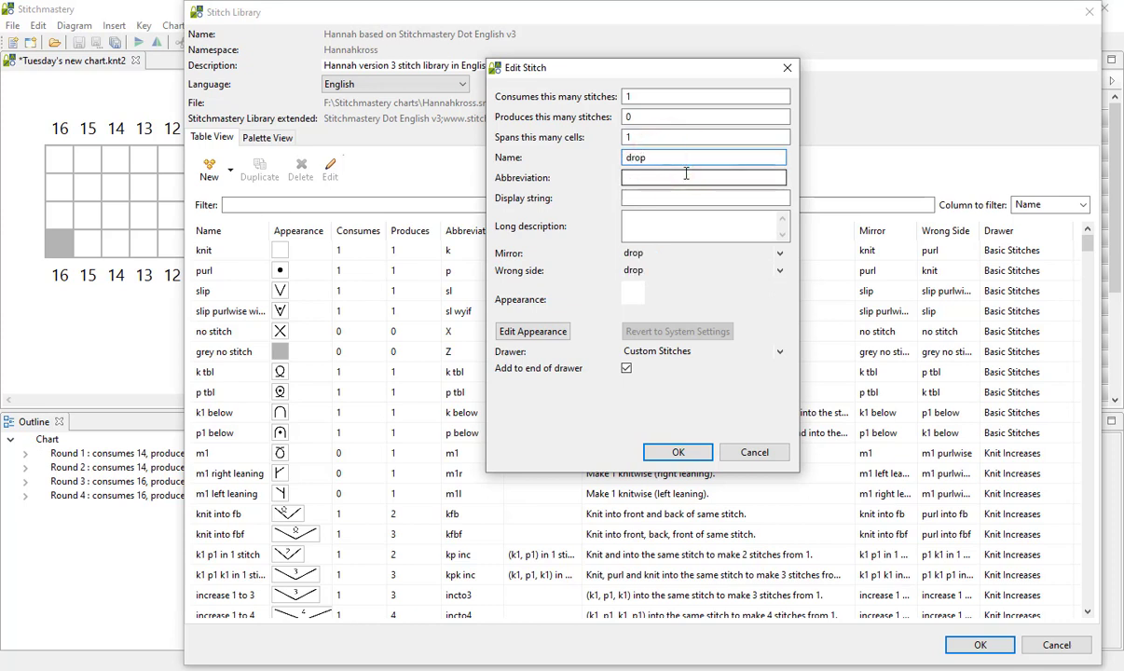
text(yarn over)
click(685, 174)
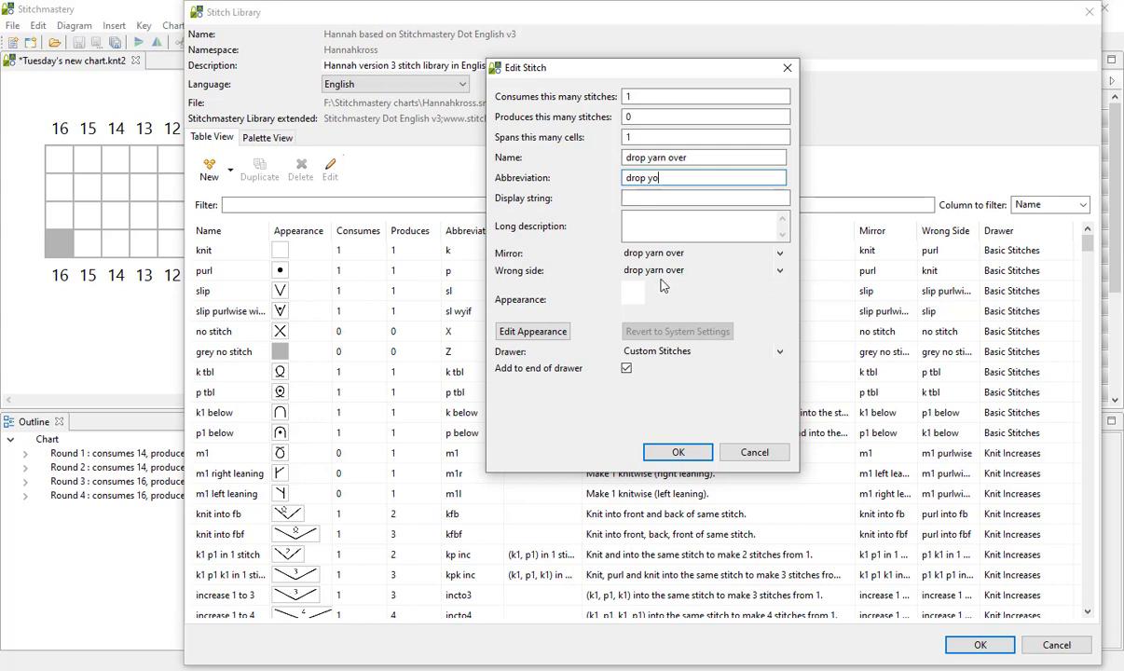
Step: Set the stitch's appearance to the solid downward arrow from the Stitchmastery Dot symbol set
click(532, 332)
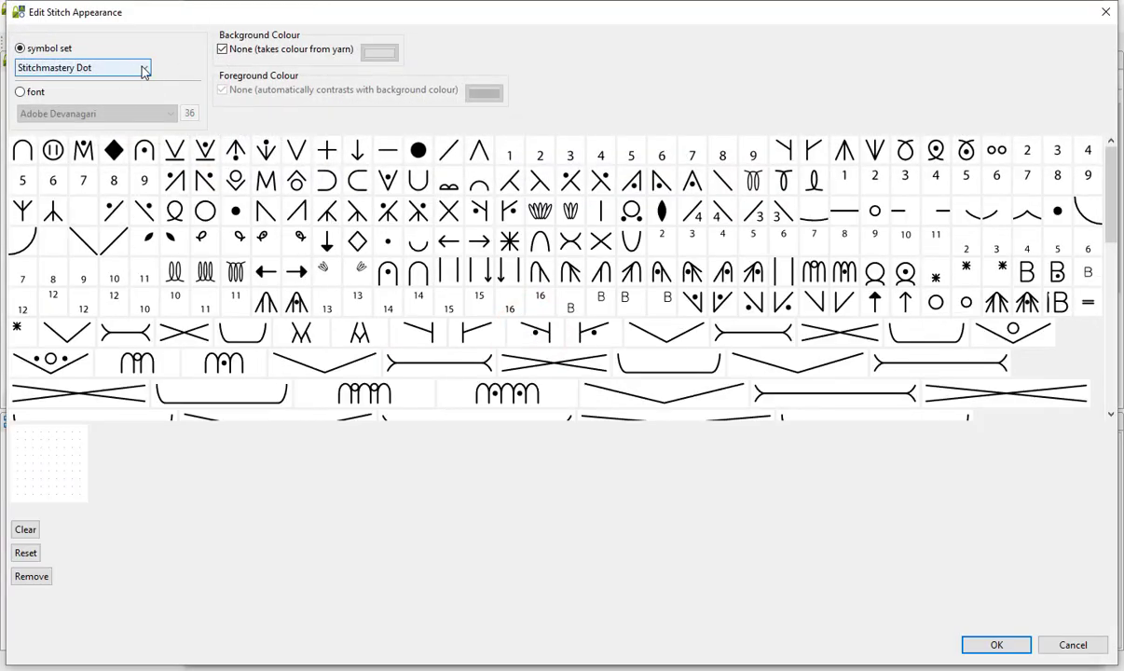
click(143, 68)
click(143, 68)
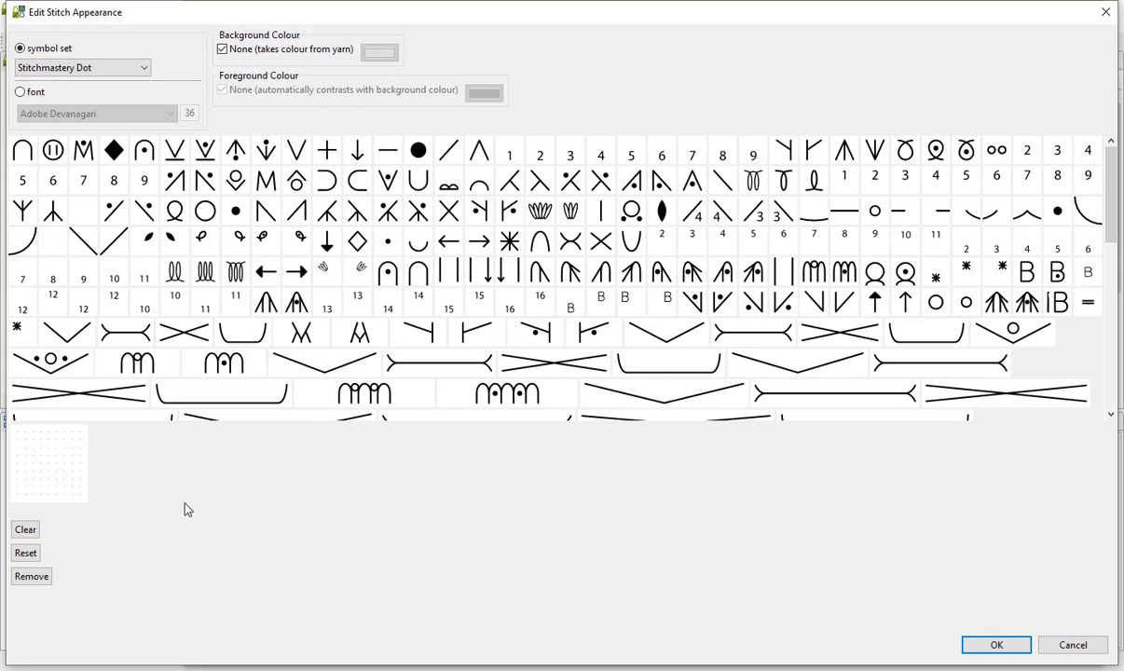
drag(13, 430, 103, 510)
click(104, 509)
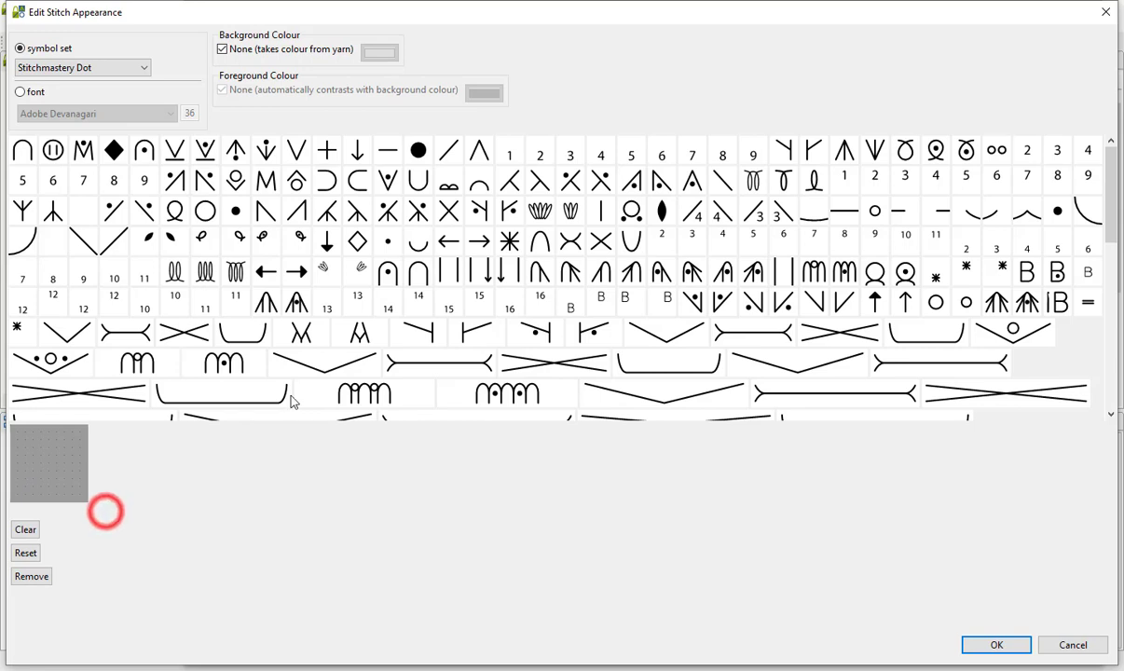
click(327, 242)
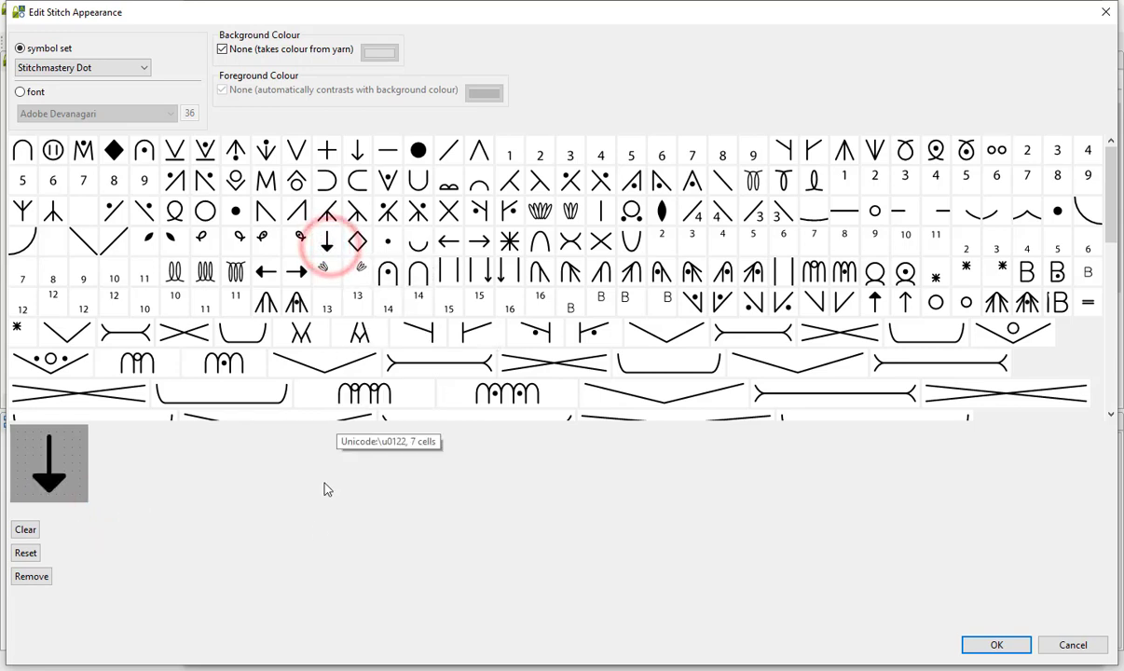
click(318, 527)
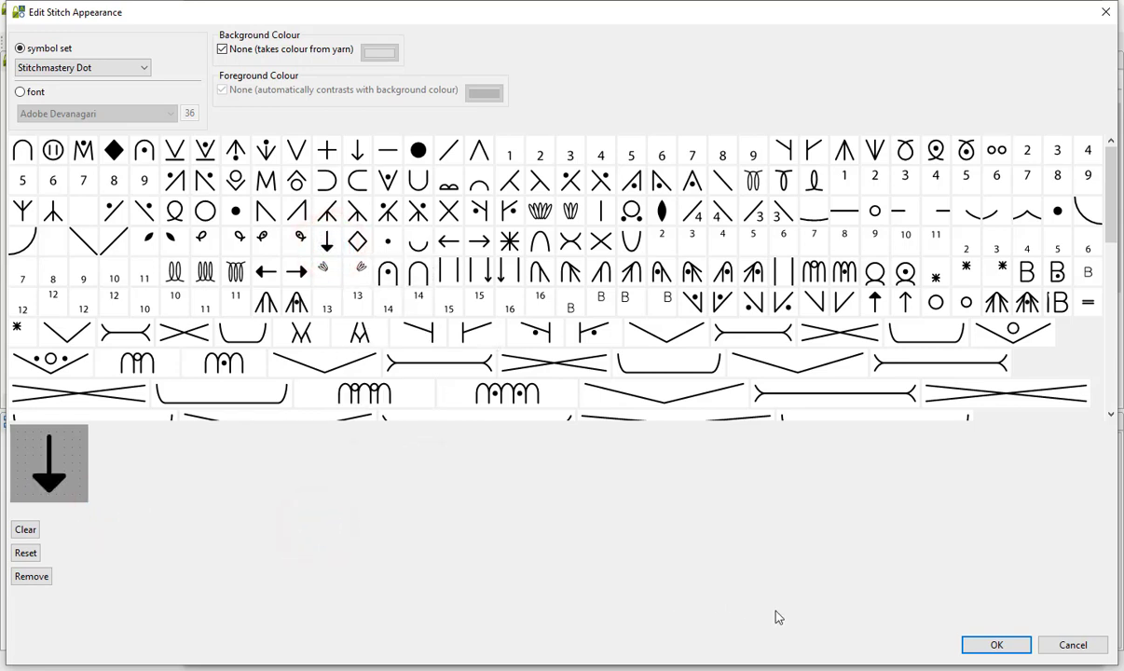
click(1015, 644)
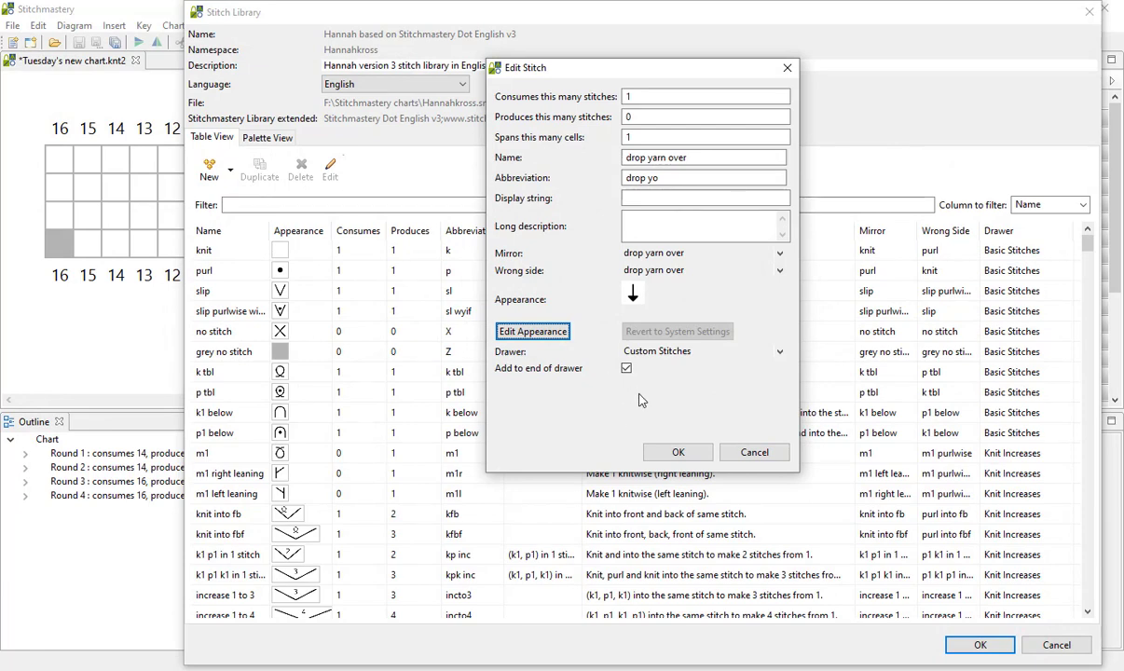
Step: Save the drop yarn over stitch in the Custom Stitches drawer and apply the stitch library changes
click(627, 369)
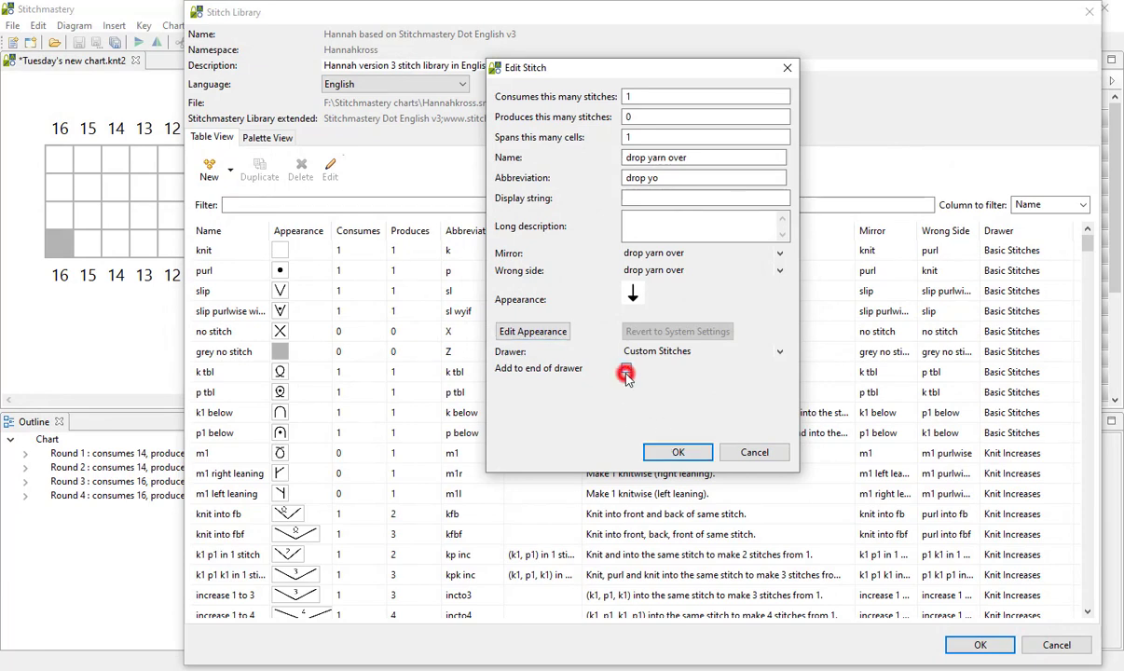
click(678, 453)
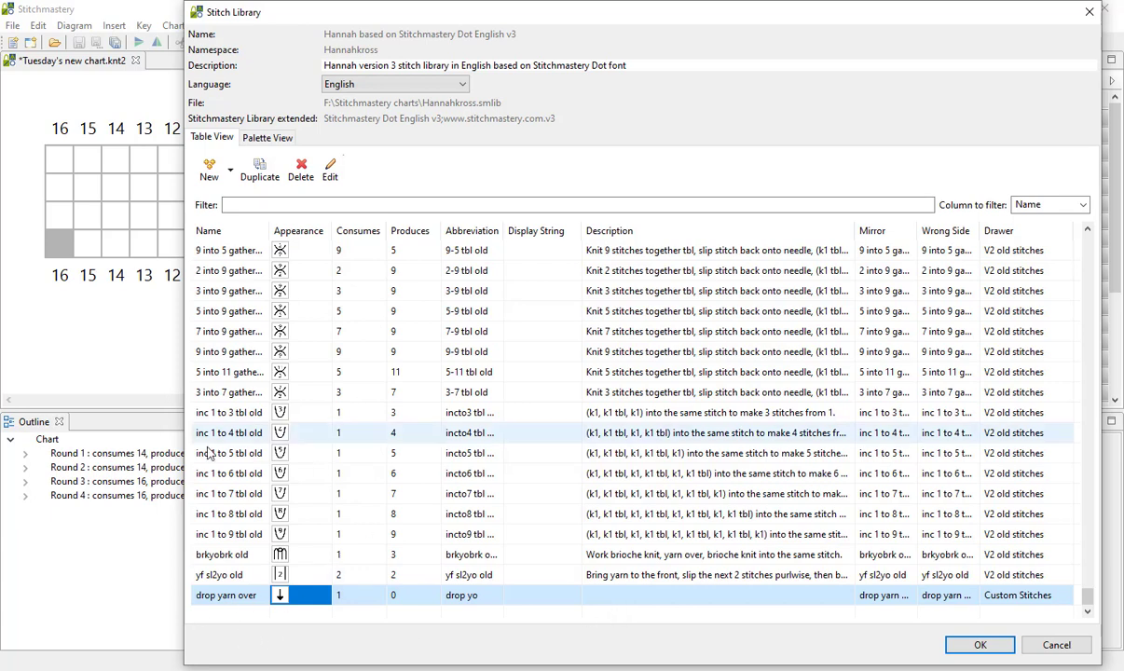
click(996, 644)
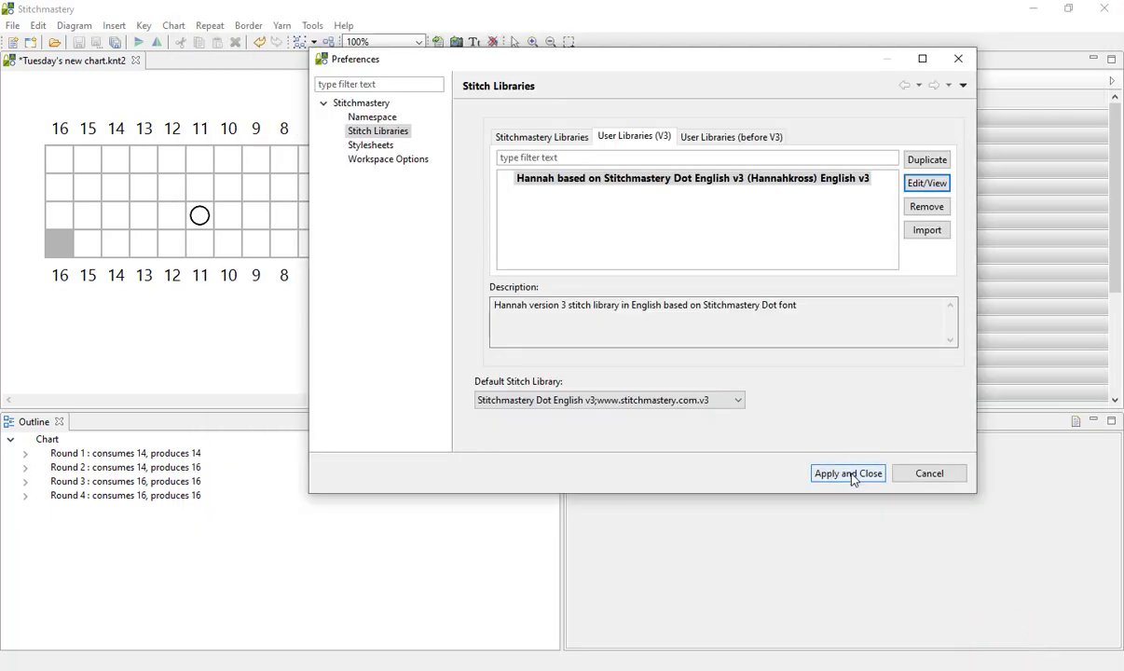
click(849, 475)
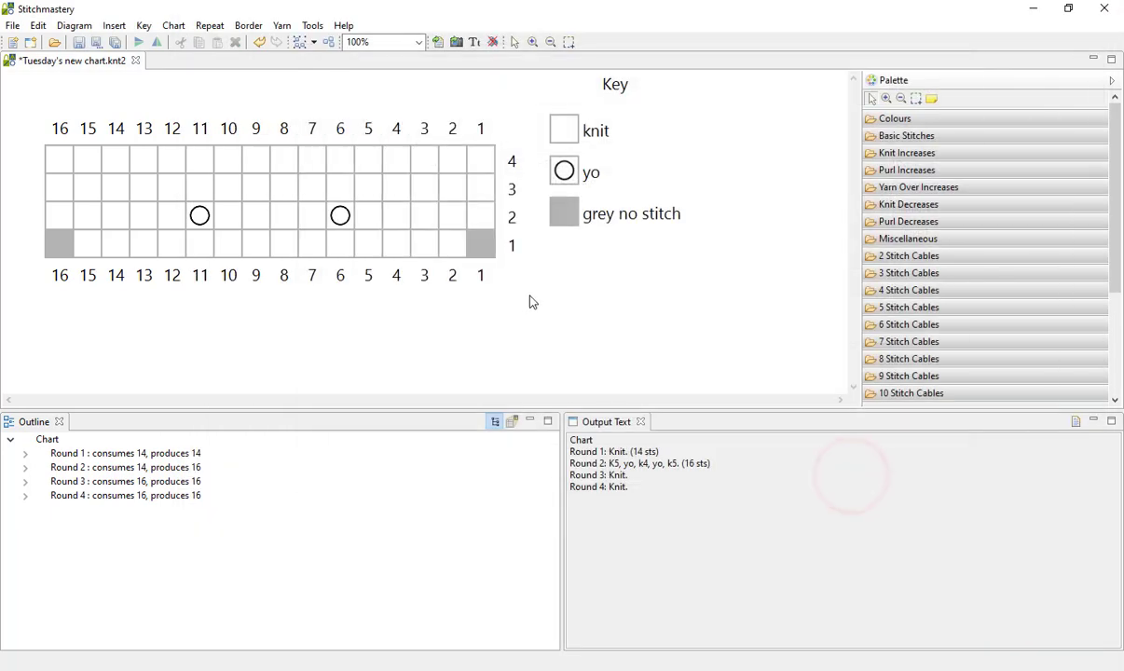
Step: Switch the diagram's stitch library to the custom user library based on Stitchmastery Dot English v3, with the key text refreshed
click(75, 25)
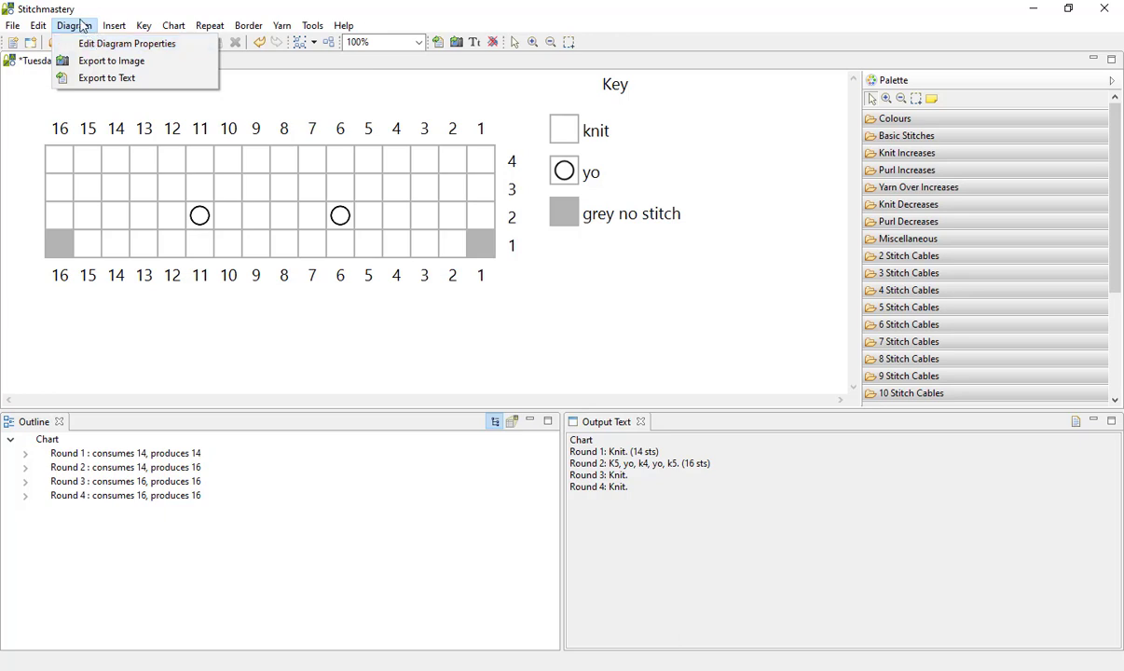
click(105, 45)
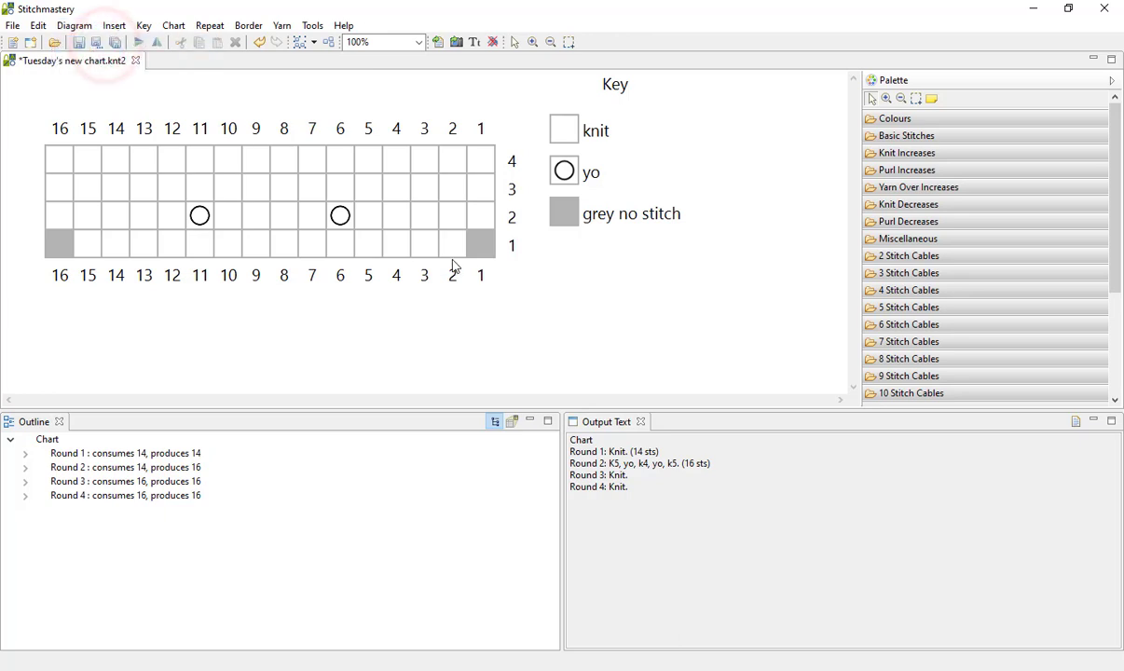
click(512, 163)
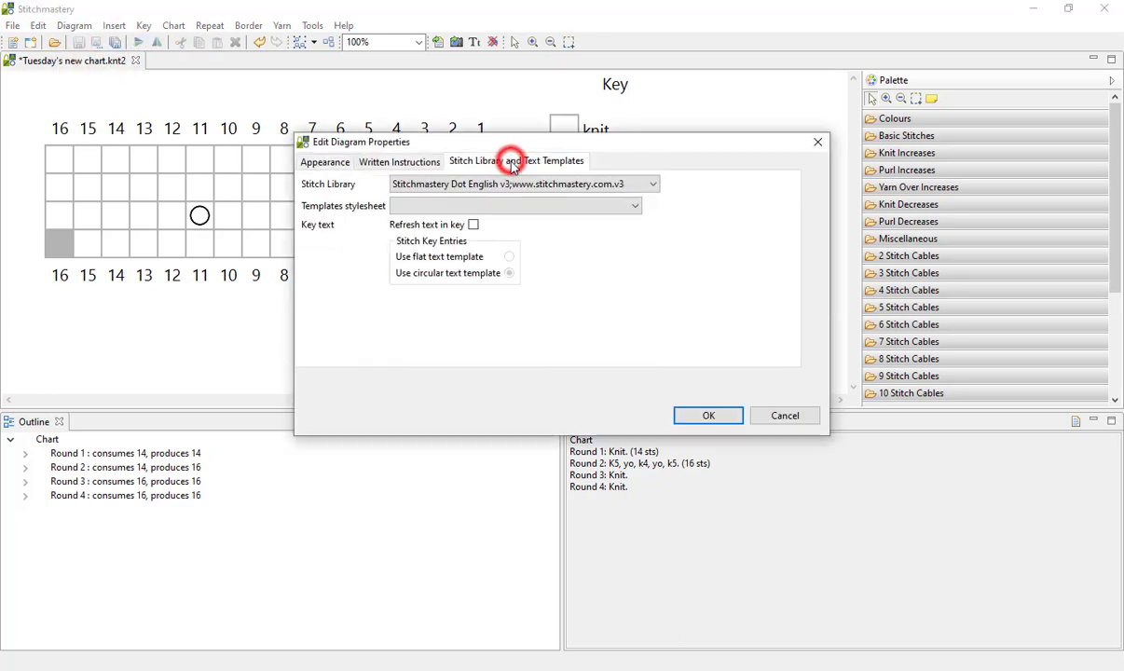
click(652, 184)
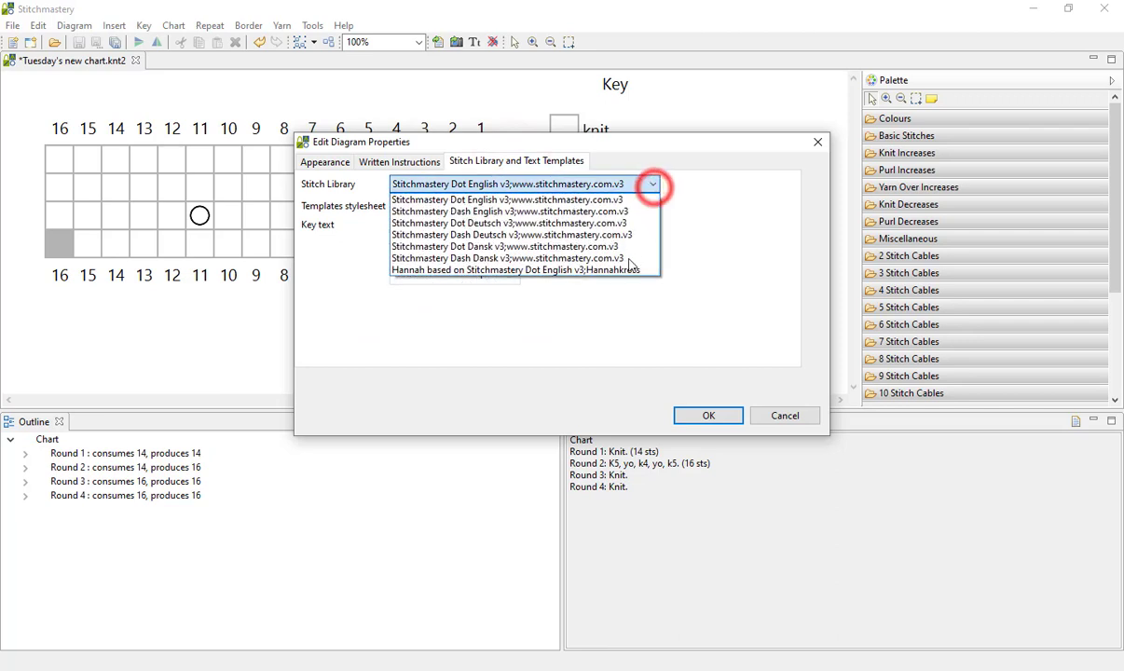
click(590, 269)
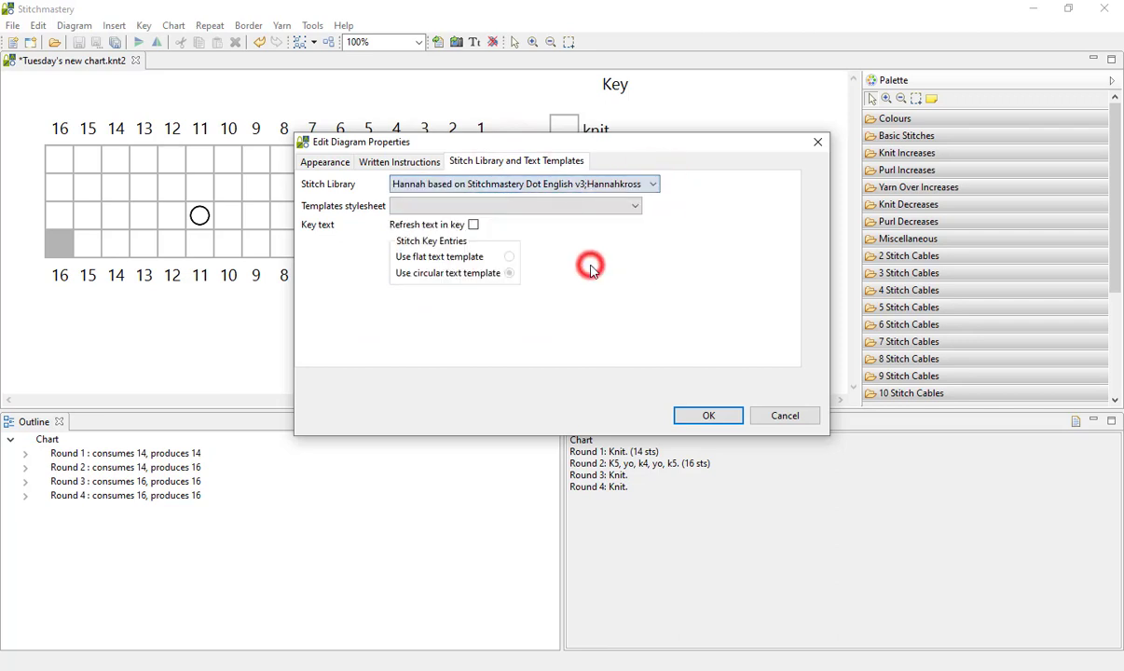
click(474, 225)
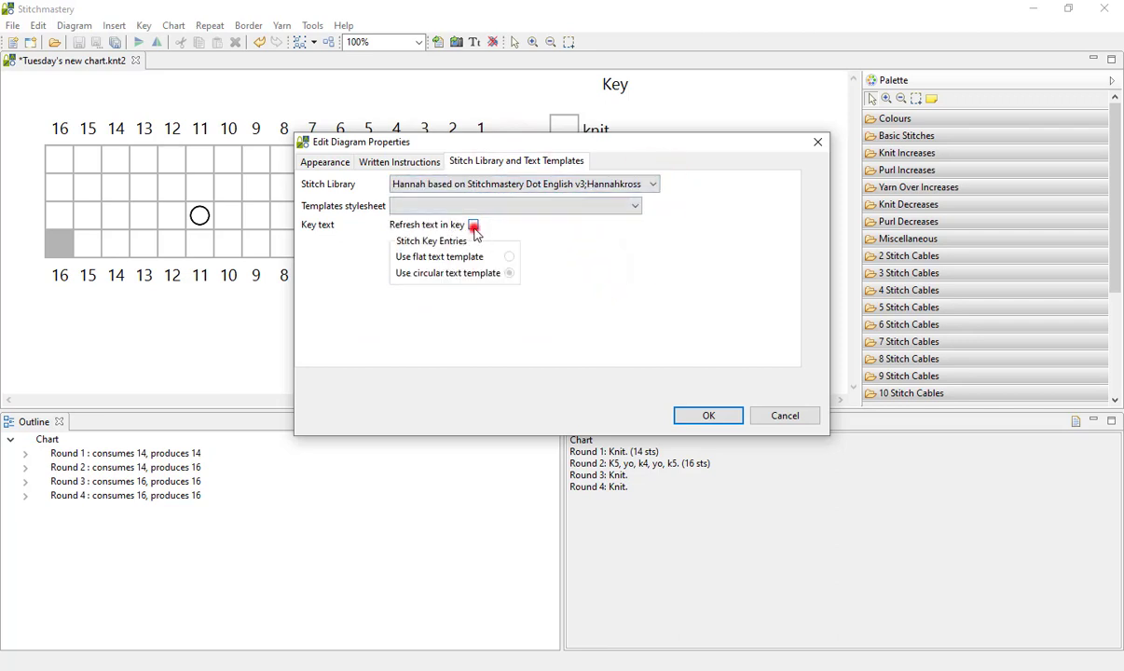
click(708, 417)
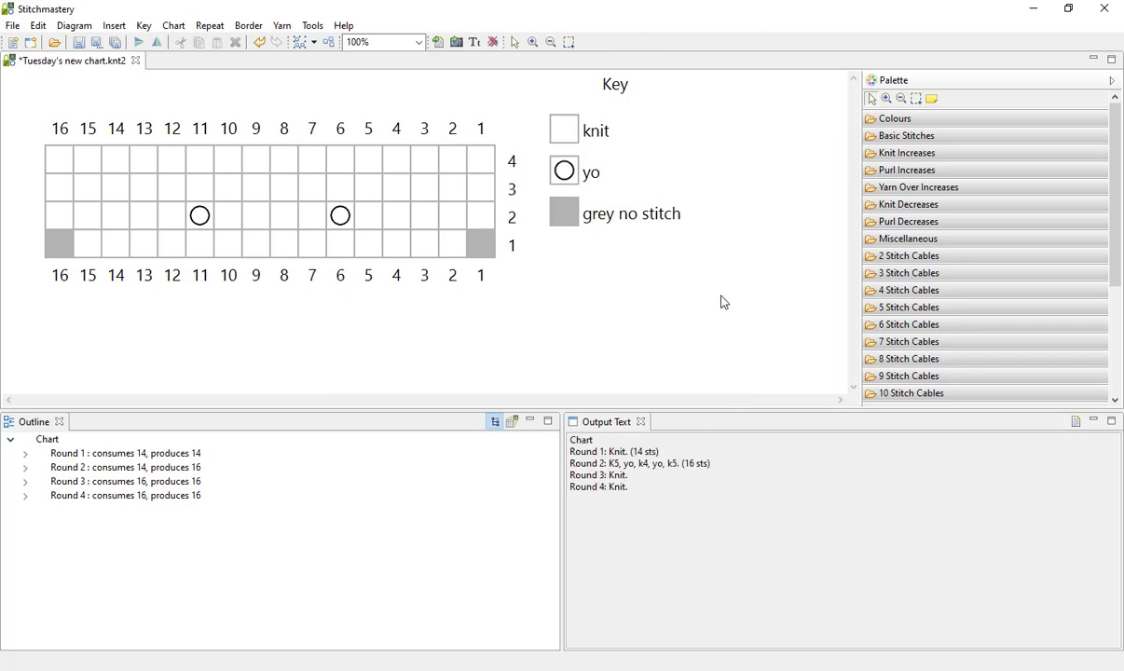
Step: Place the custom drop yarn over stitch in row 3 at columns 6 and 11, above the yarn overs
drag(1112, 116, 1111, 228)
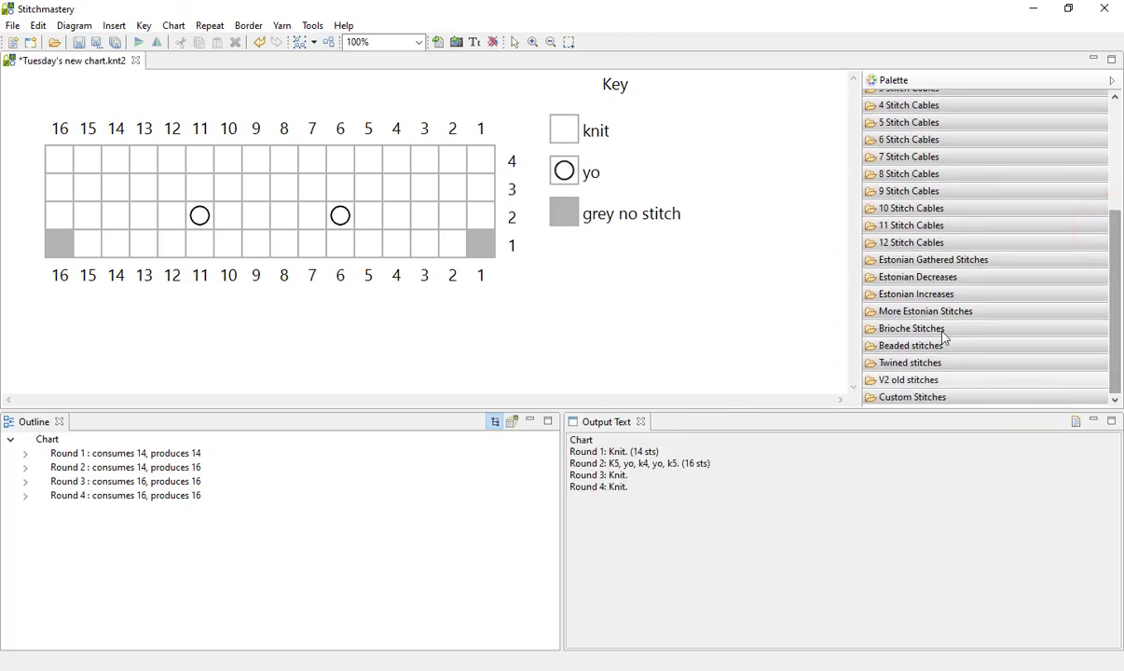
click(909, 397)
click(1111, 335)
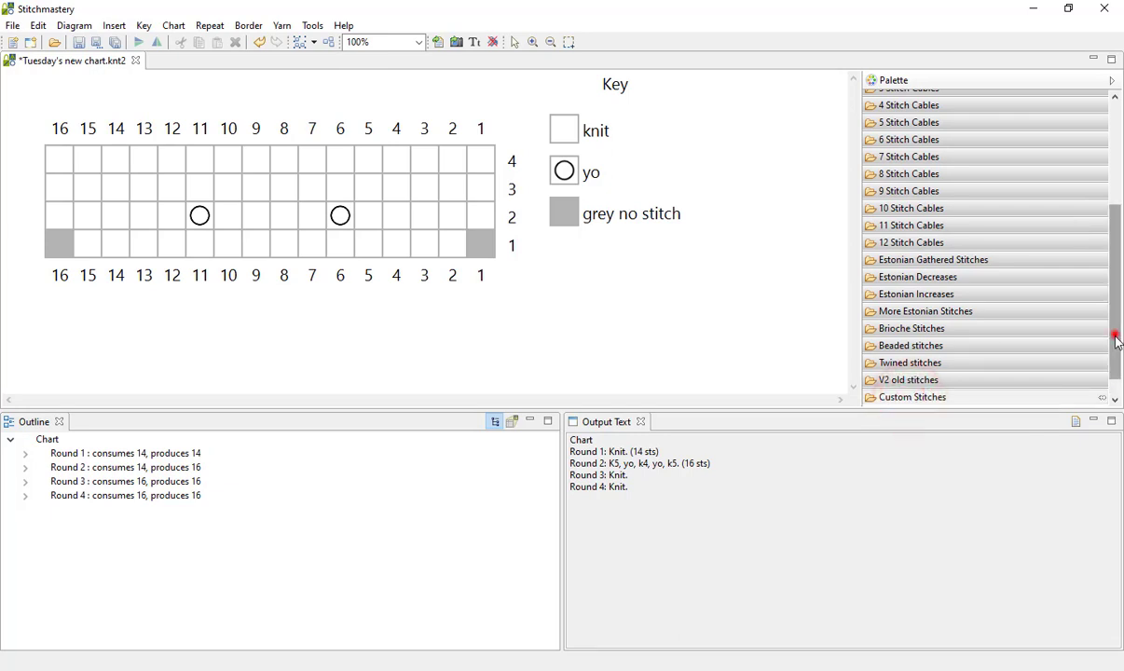
click(901, 391)
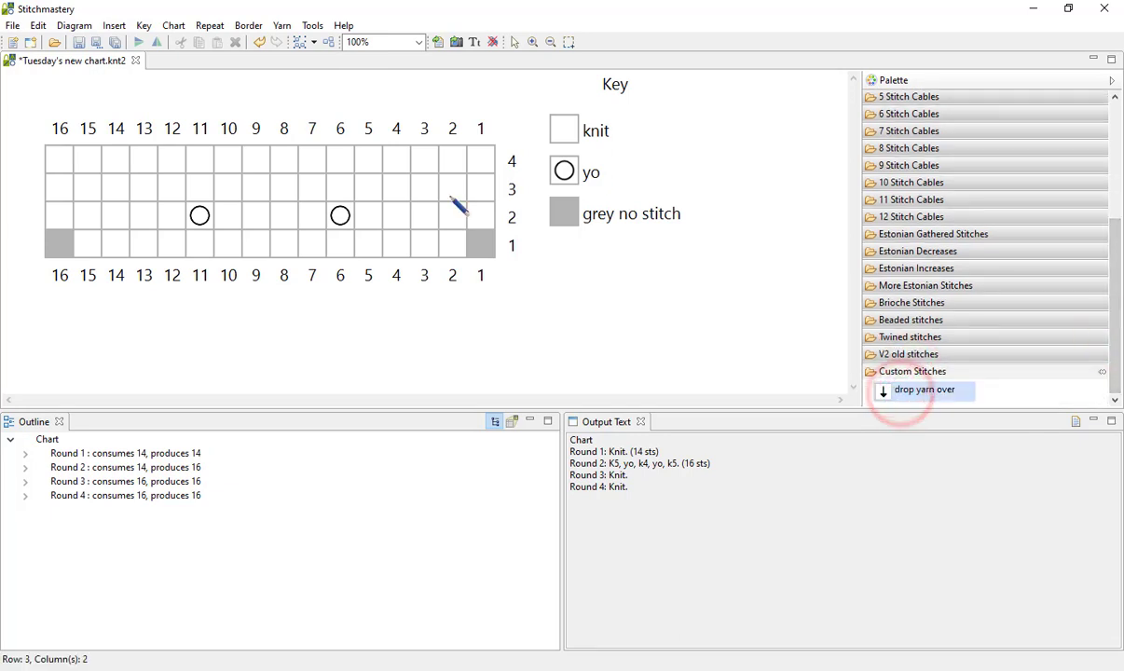
click(340, 189)
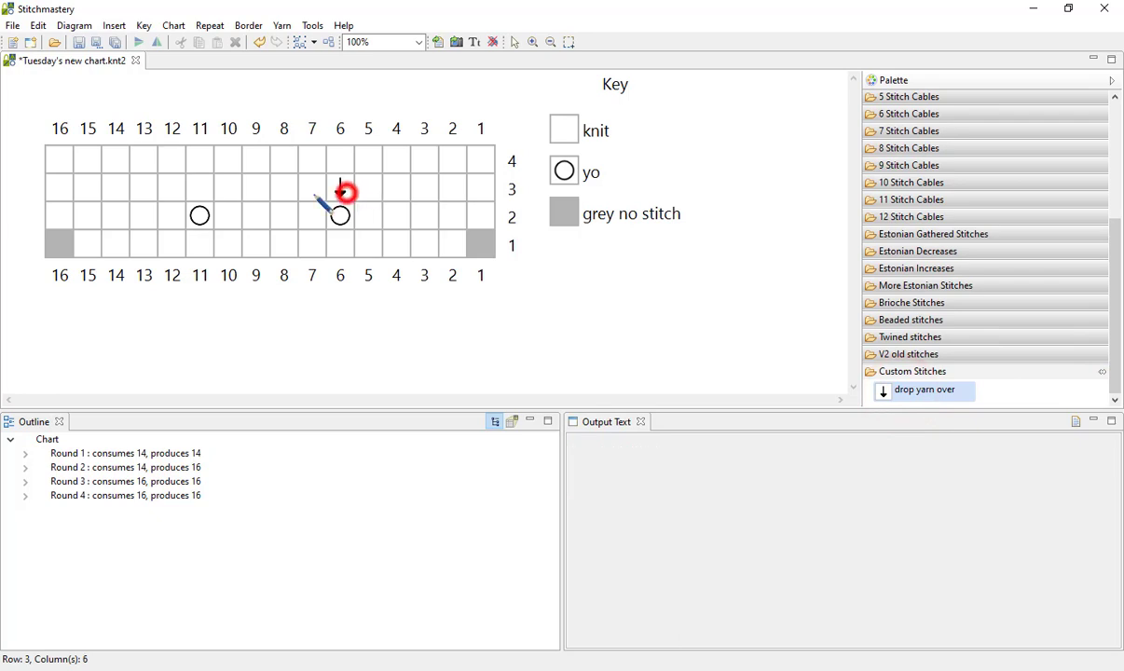
click(201, 190)
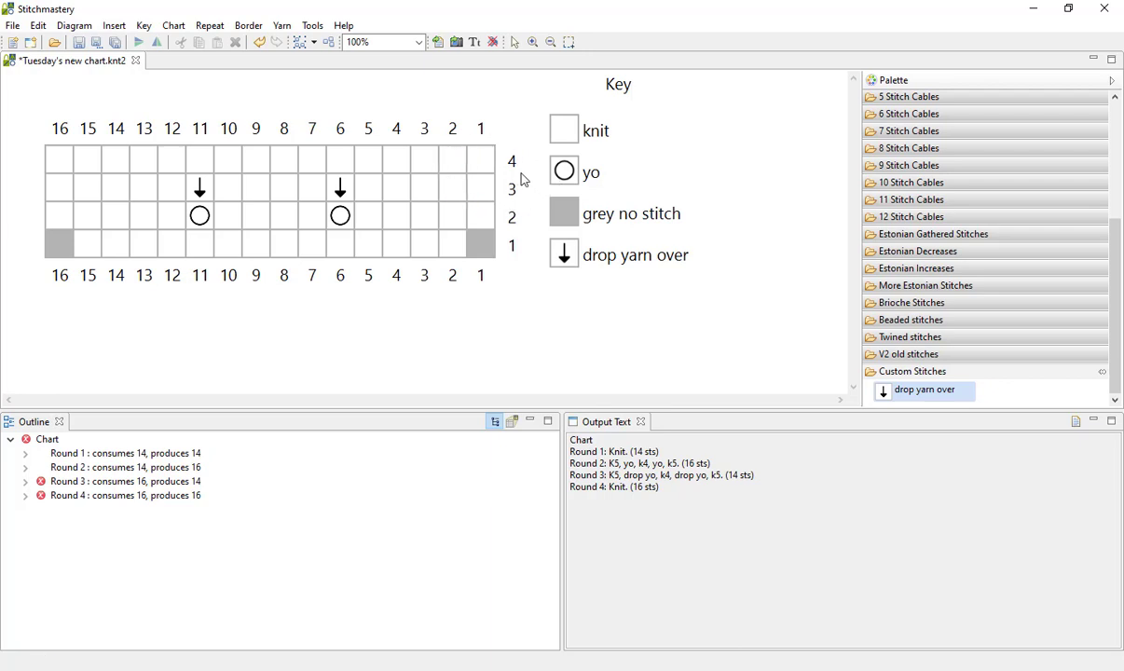
Step: Place grey no stitch symbols from the key in row 4 at columns 1 and 16
click(576, 217)
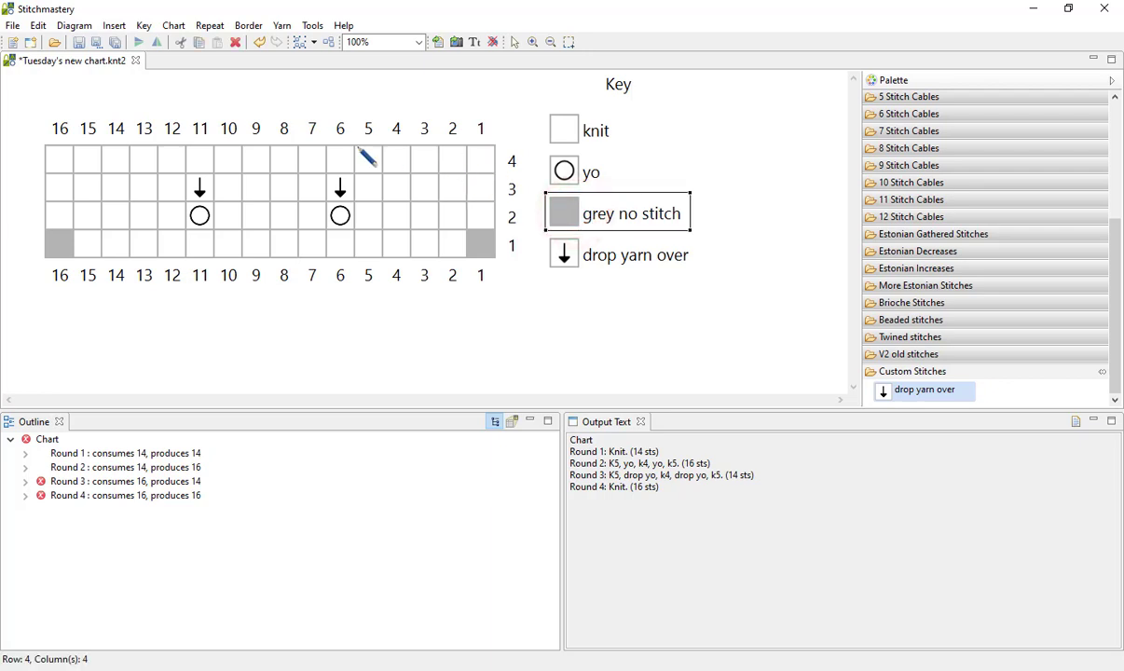
click(481, 160)
click(54, 163)
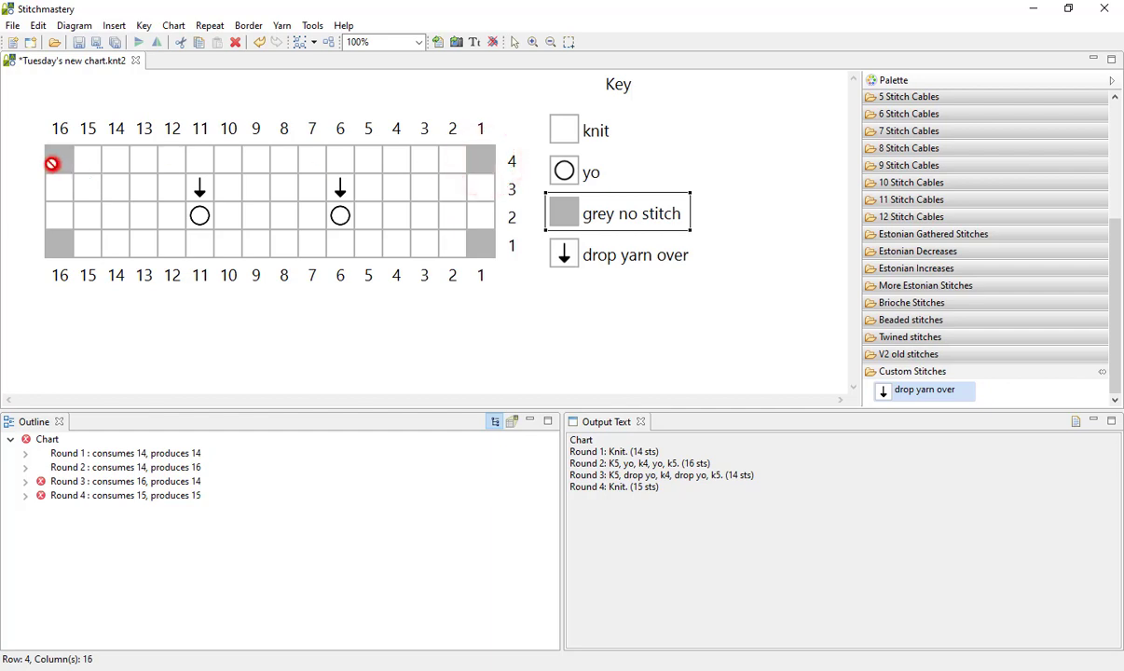